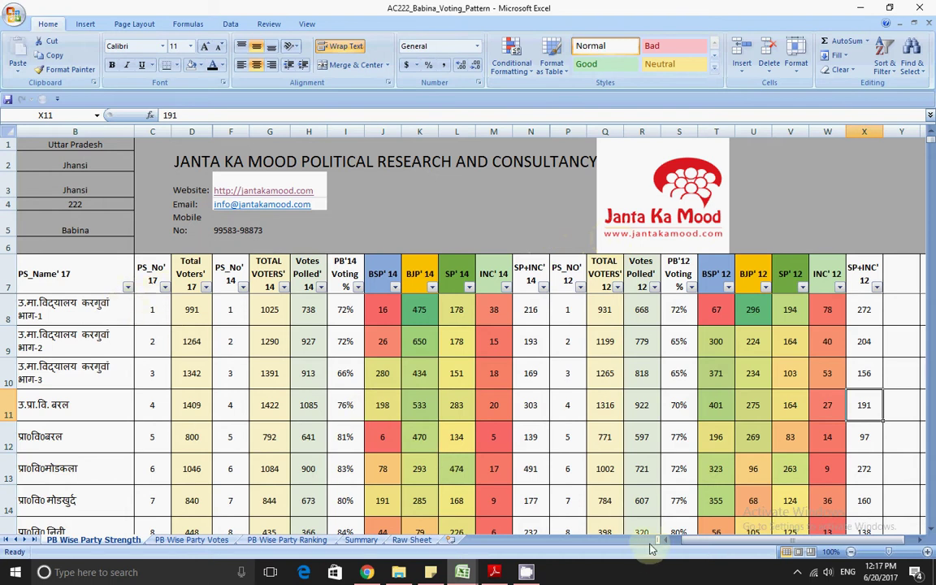
Check the Babina assembly name and number 222 cells, then view the Summary sheet.
scroll(618, 490, "left", 1)
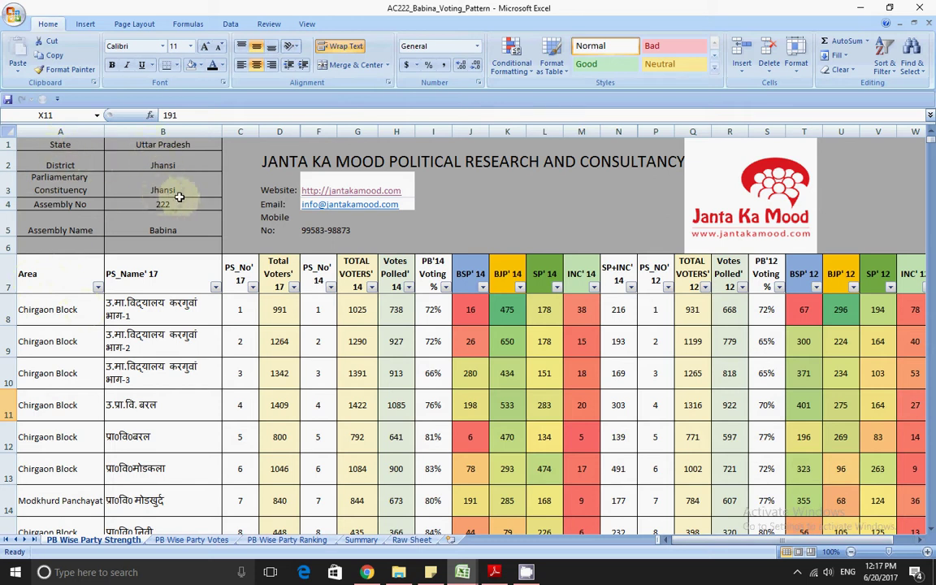
left_click(199, 227)
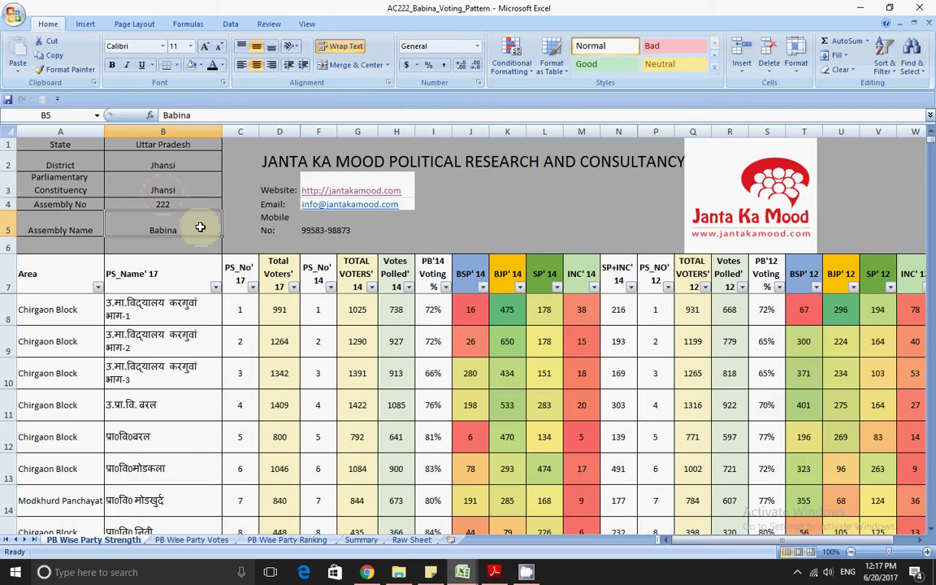
left_click(189, 204)
left_click(184, 217)
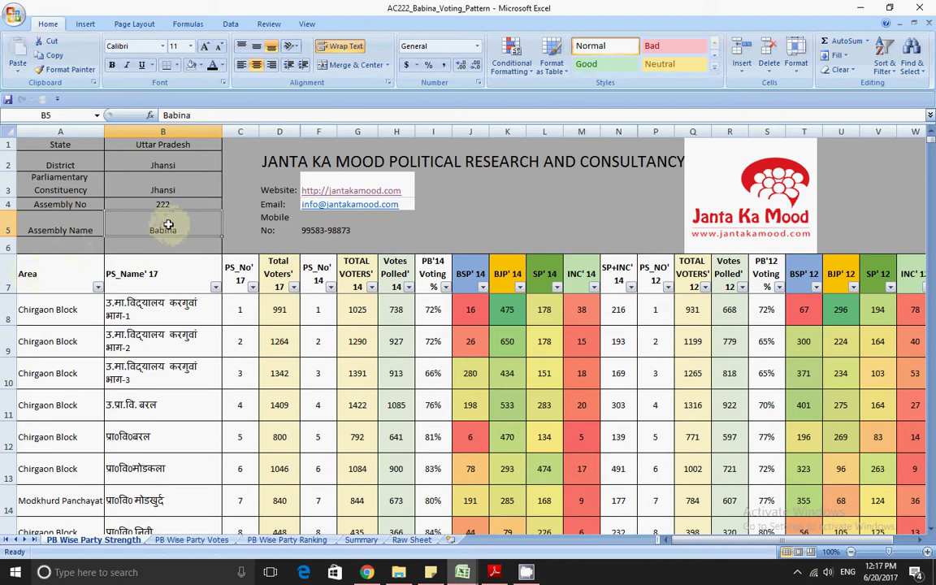
left_click(367, 539)
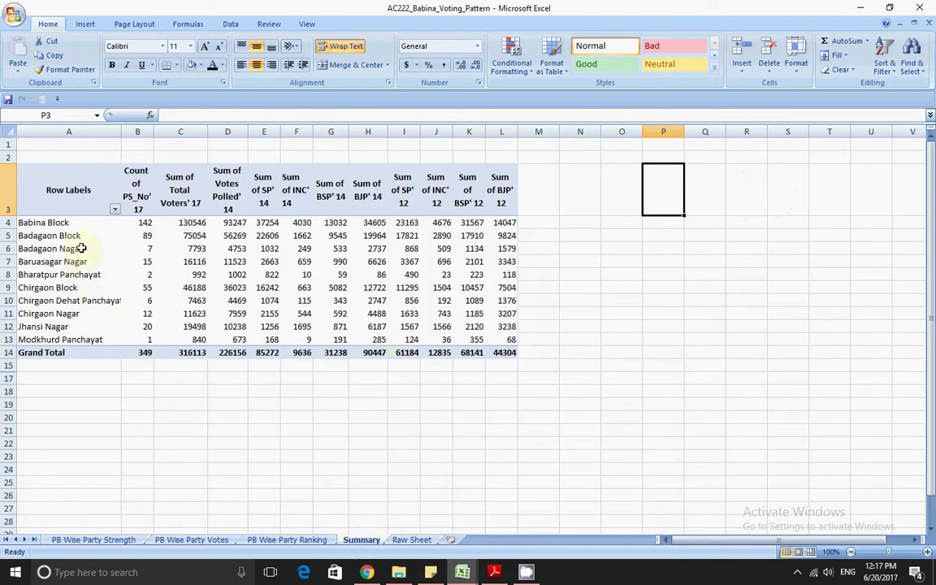
Step through the pivot's area rows from Babina Block to Baruasagar Nagar.
left_click(65, 224)
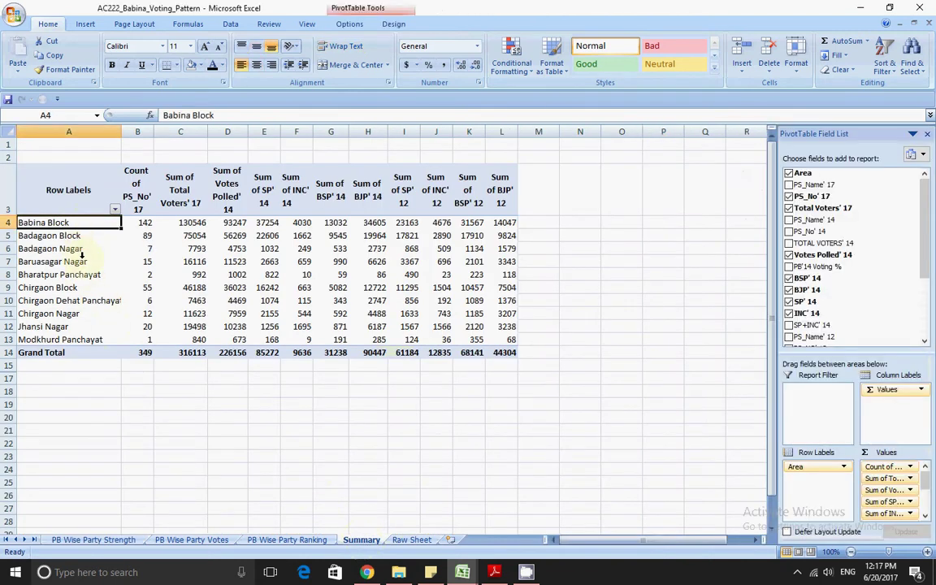
key("Down")
key("Down")
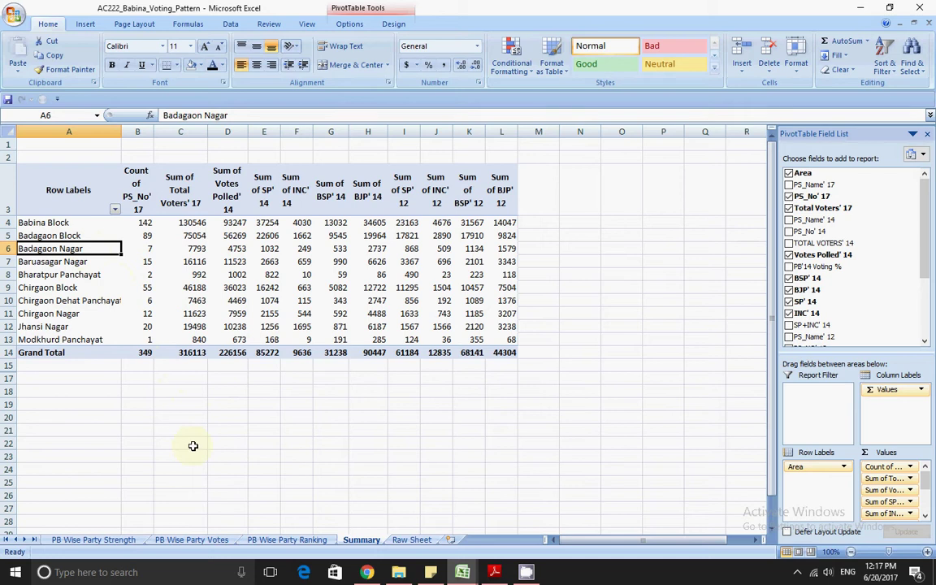
key("Down")
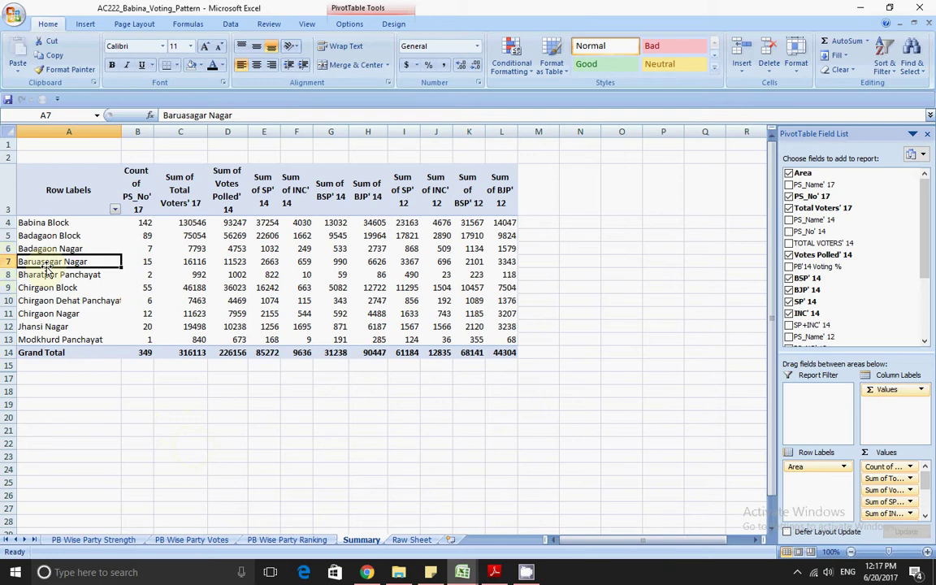
key("Up")
key("Up")
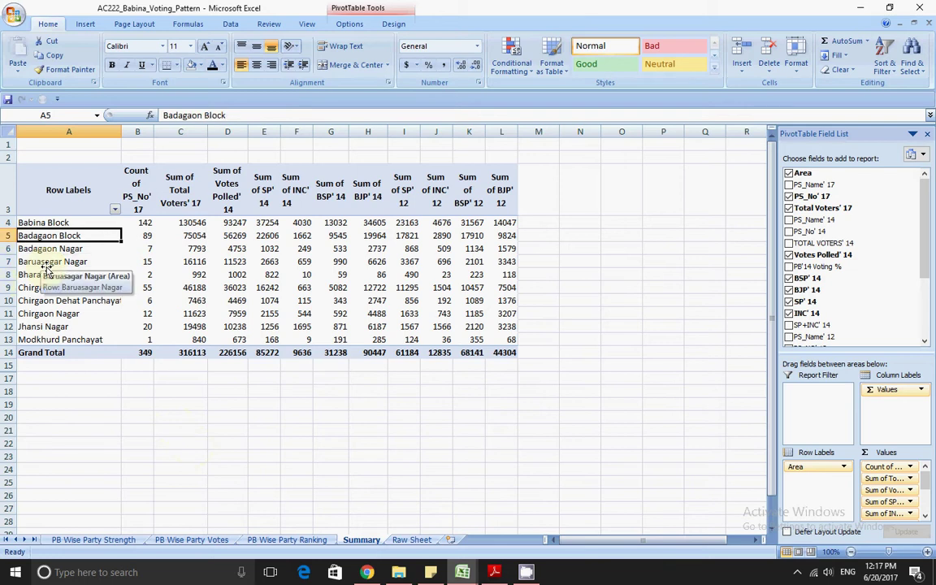
key("Up")
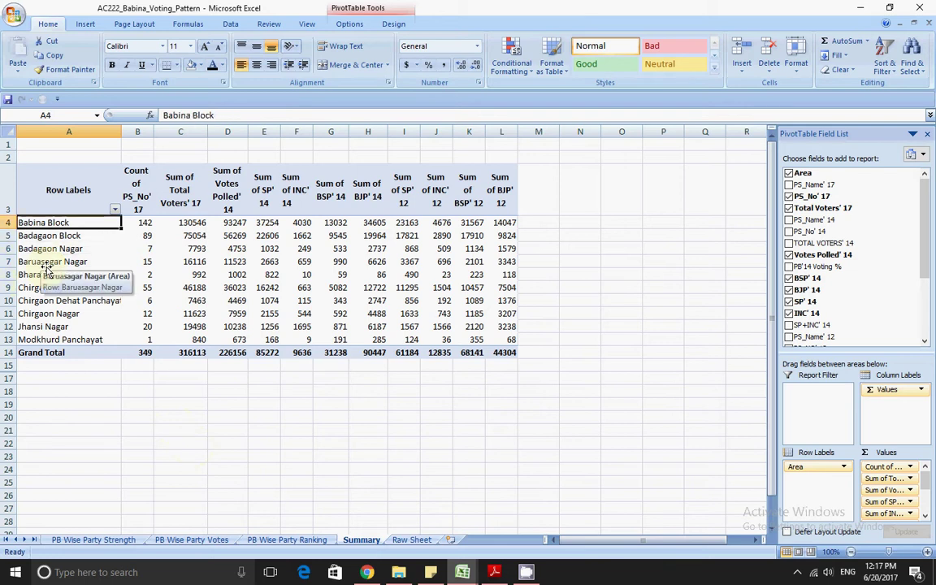
key("Down")
key("Down")
Check the Baruasagar Nagar (15) and Babina Block (142) counts, then return to PB Wise Party Strength.
left_click(64, 309)
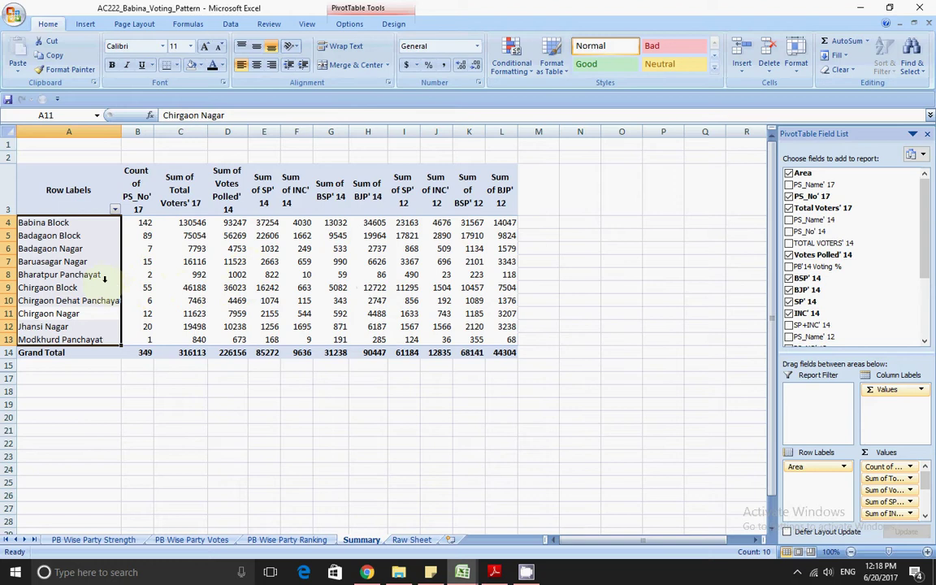
left_click(133, 259)
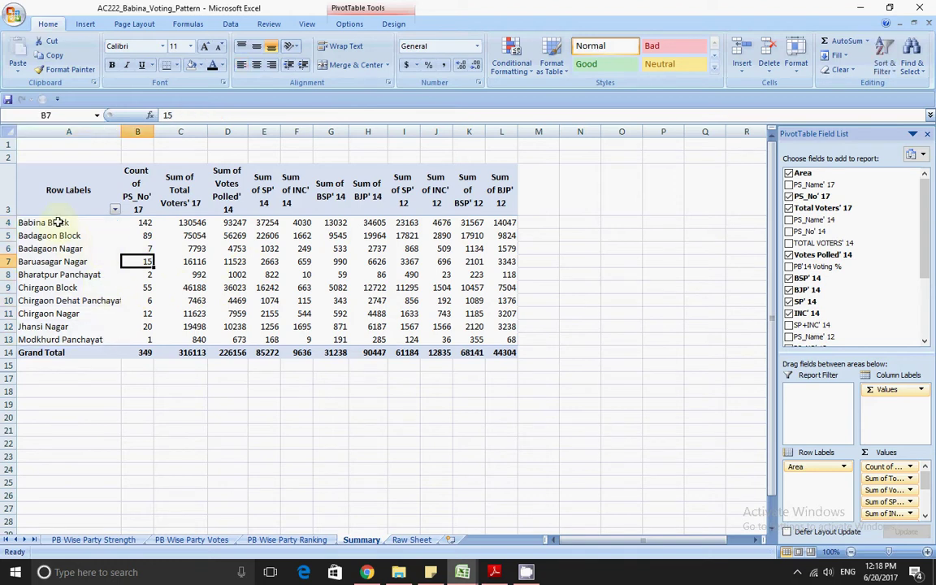
left_click(148, 221)
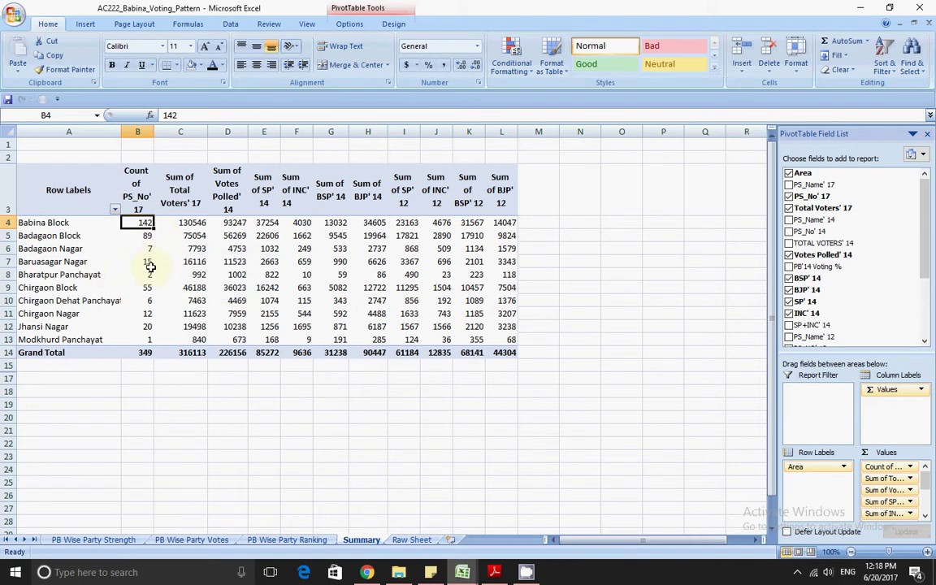
mouse_move(155, 267)
left_click(94, 539)
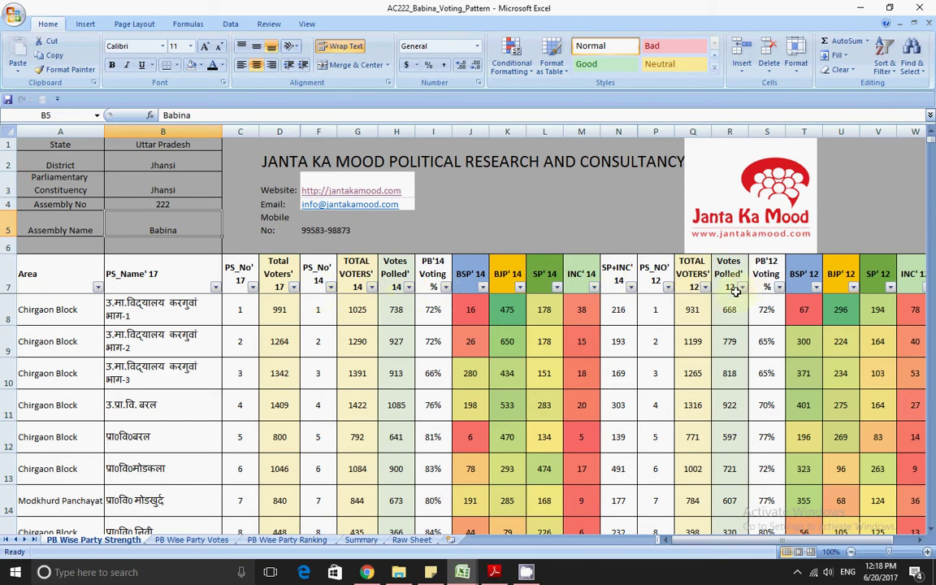
left_click(97, 287)
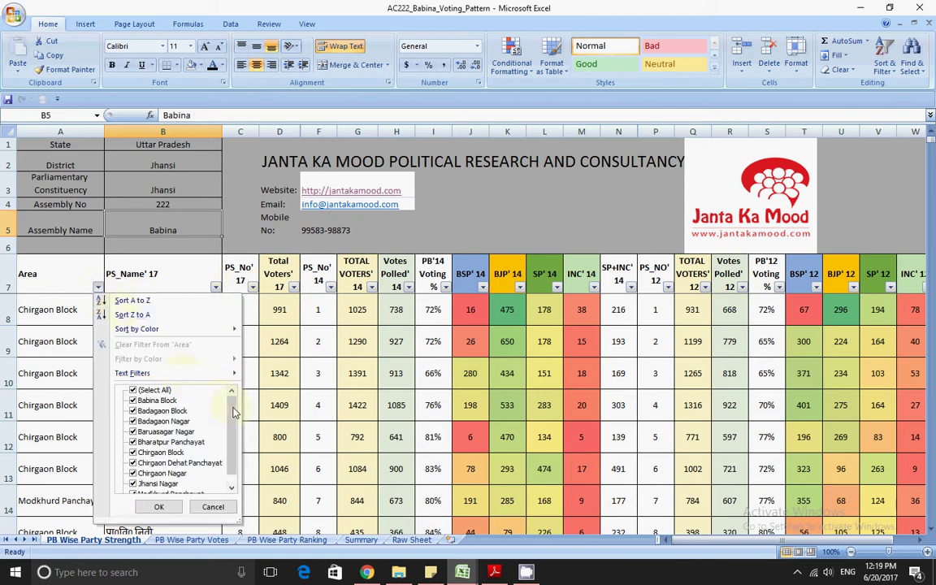
left_click(198, 502)
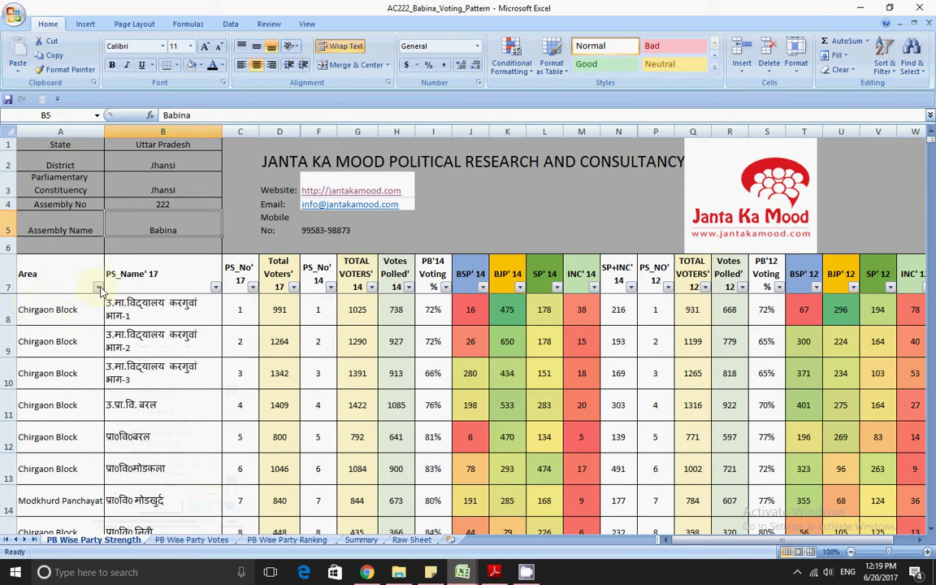
left_click(78, 130)
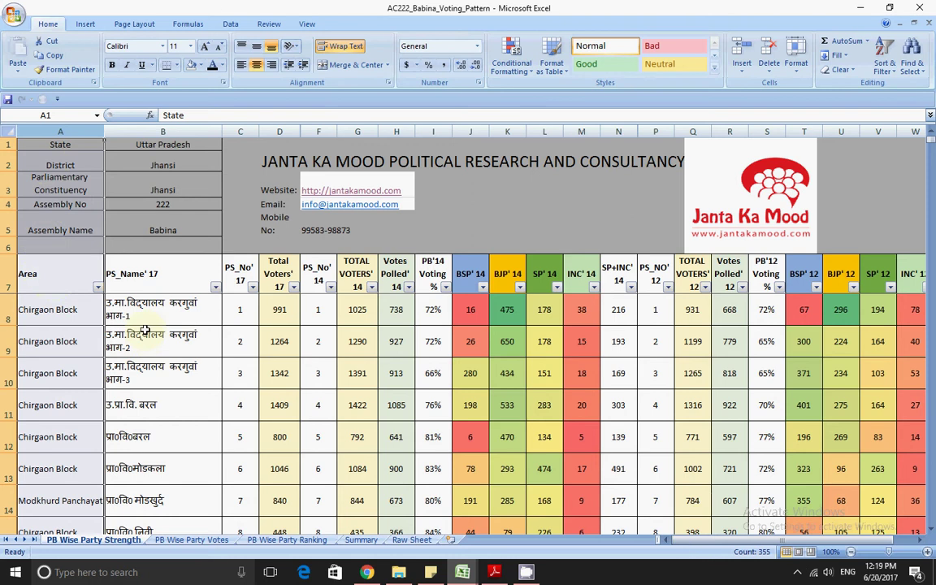
Filter the Area column to Jhansi Nagar only and select column A to count visible rows.
left_click(70, 264)
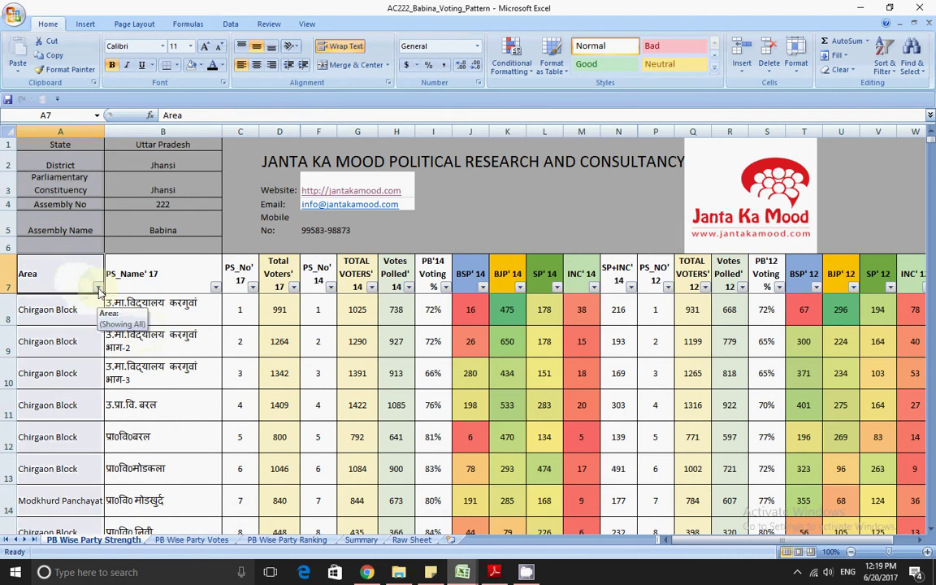
left_click(99, 288)
scroll(218, 425, "down", 1)
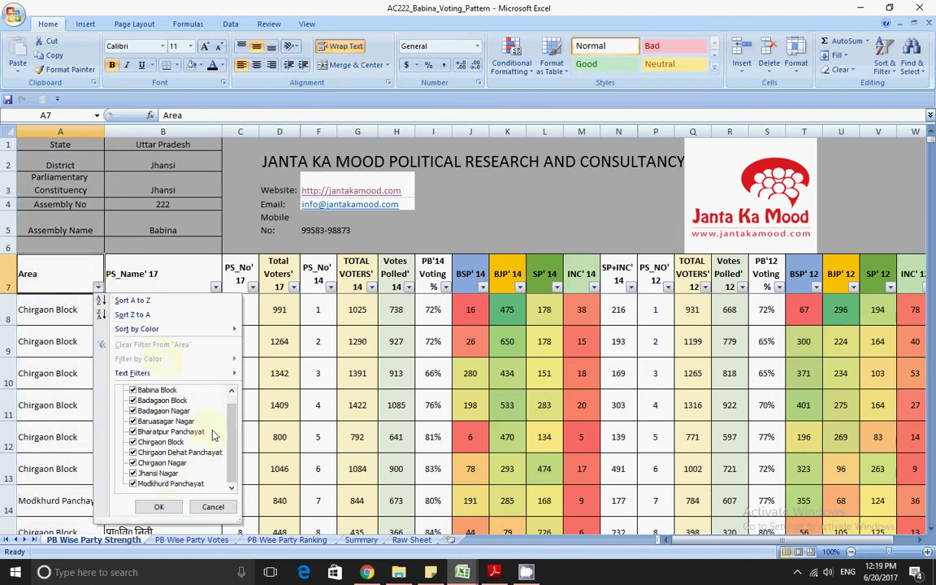
scroll(213, 436, "up", 1)
left_click(146, 390)
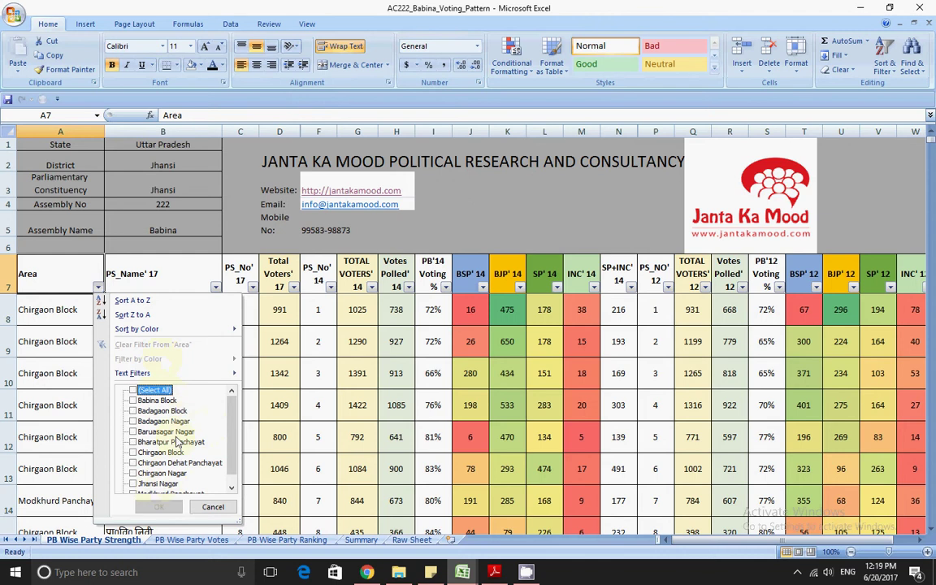
scroll(170, 443, "down", 1)
left_click(158, 473)
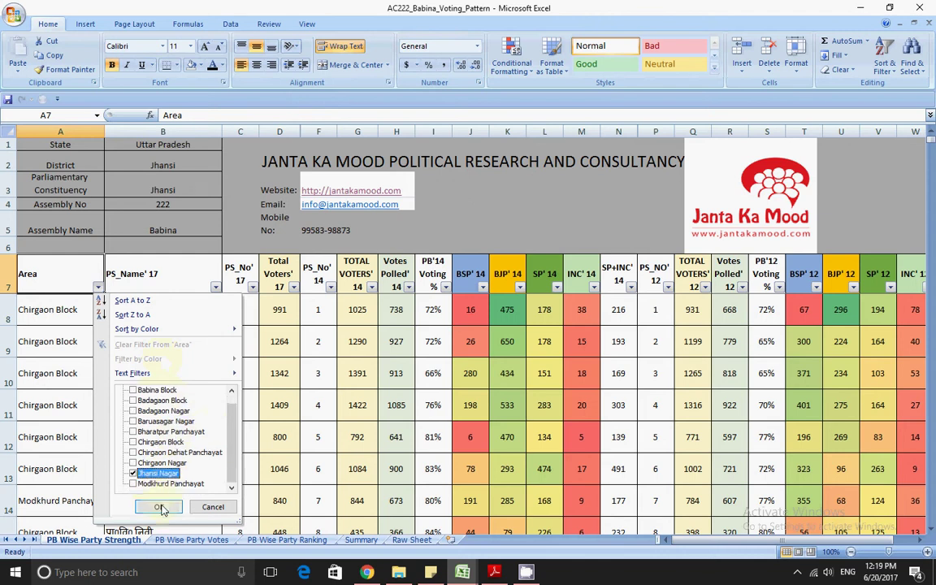
left_click(160, 507)
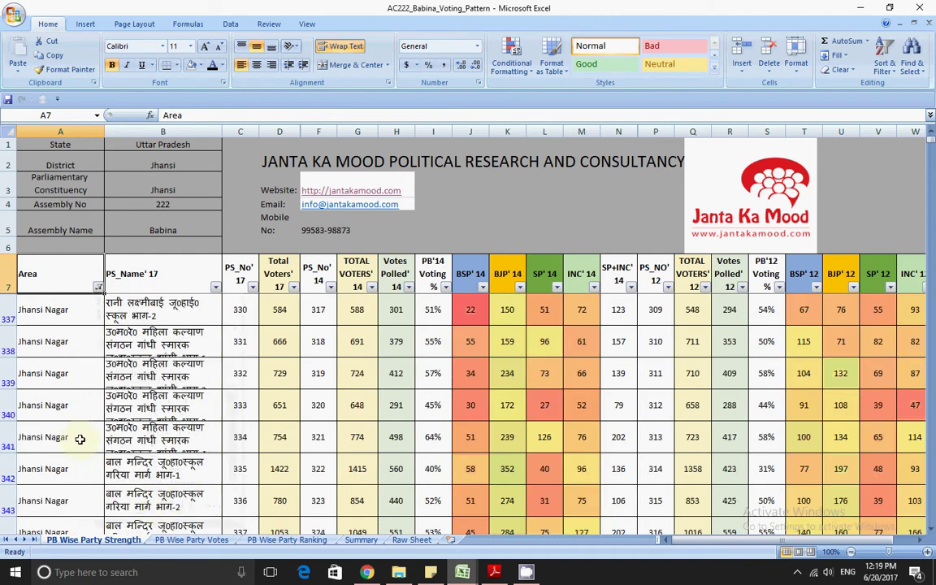
left_click(59, 128)
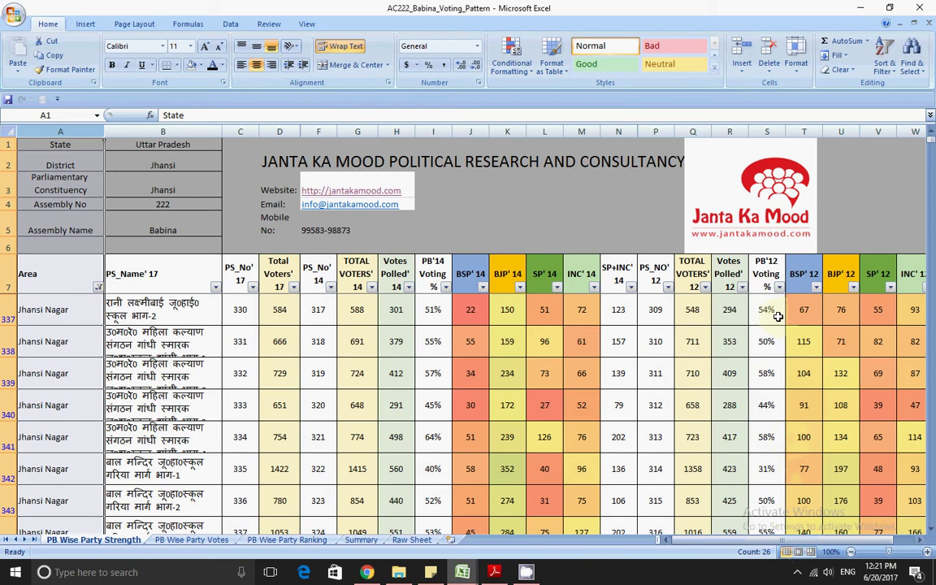
scroll(800, 543, "right", 2)
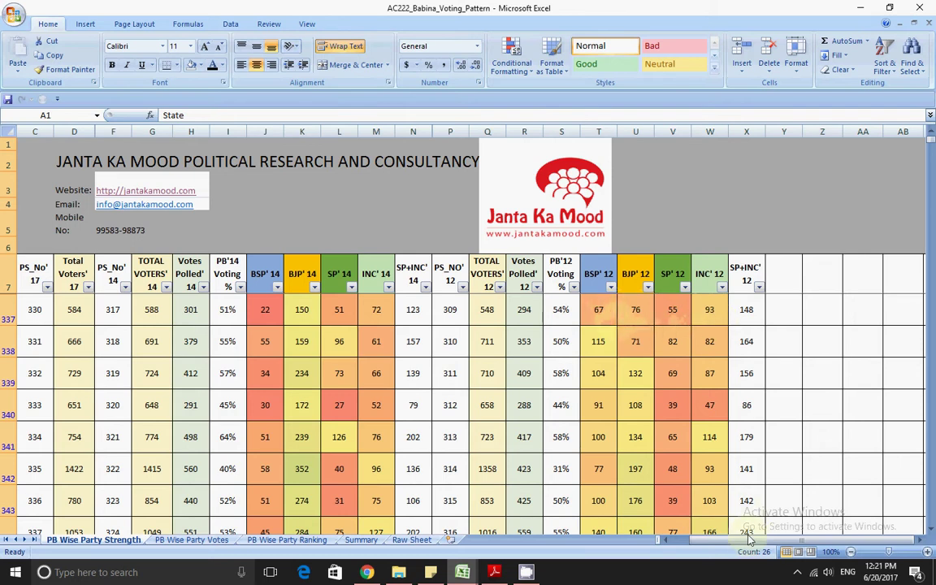
left_click_drag(703, 542, 695, 550)
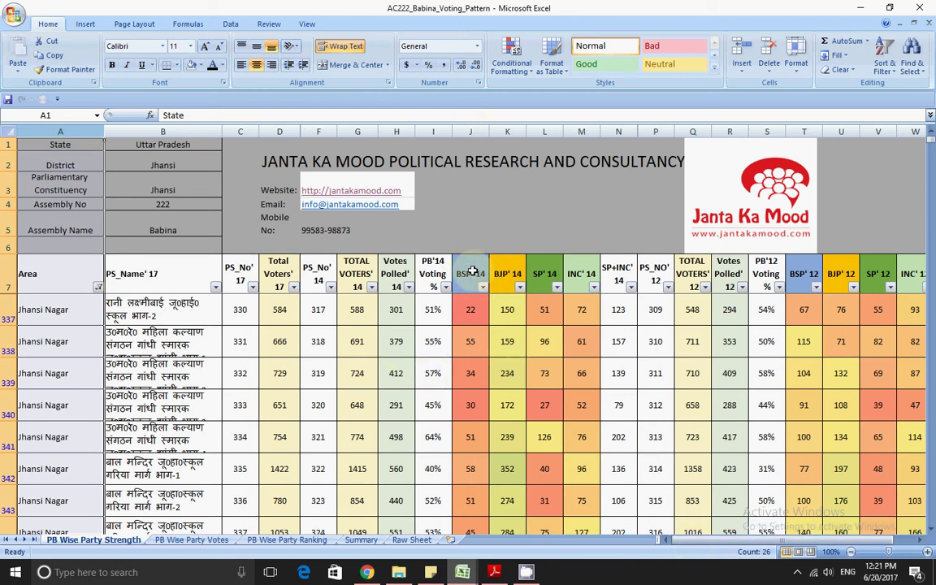
Read status-bar sums for columns J–M: BSP 871, BJP 6187, SP 1256, INC 1695.
left_click(466, 130)
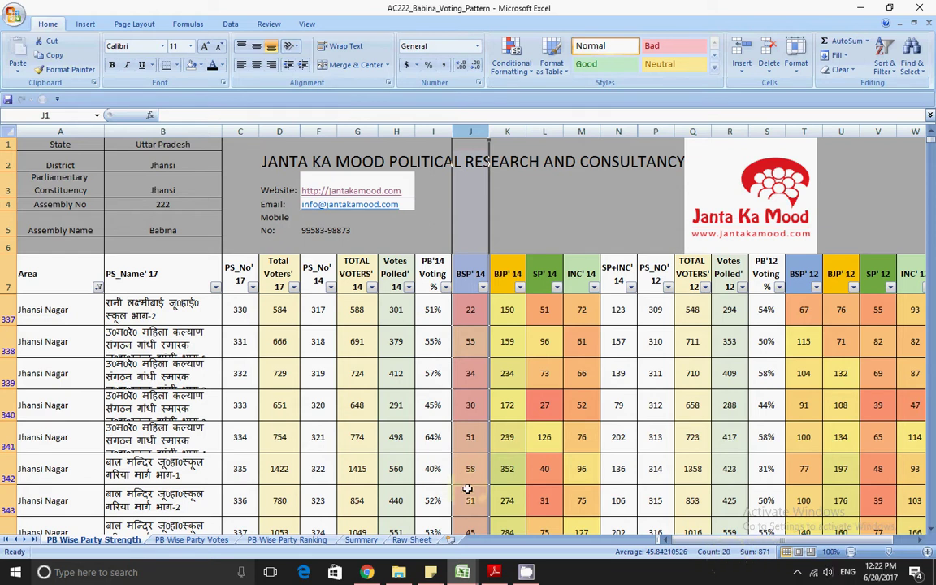
left_click(507, 127)
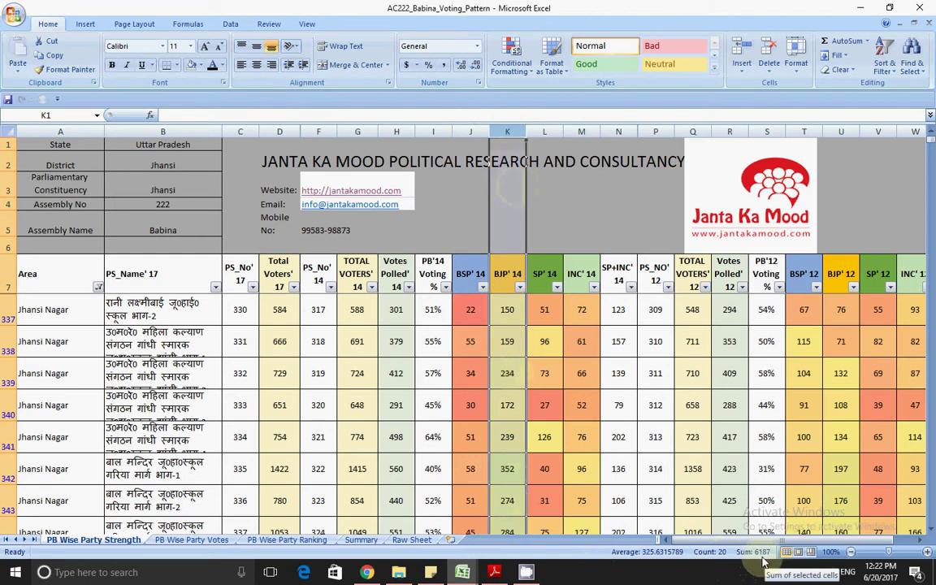
left_click(550, 126)
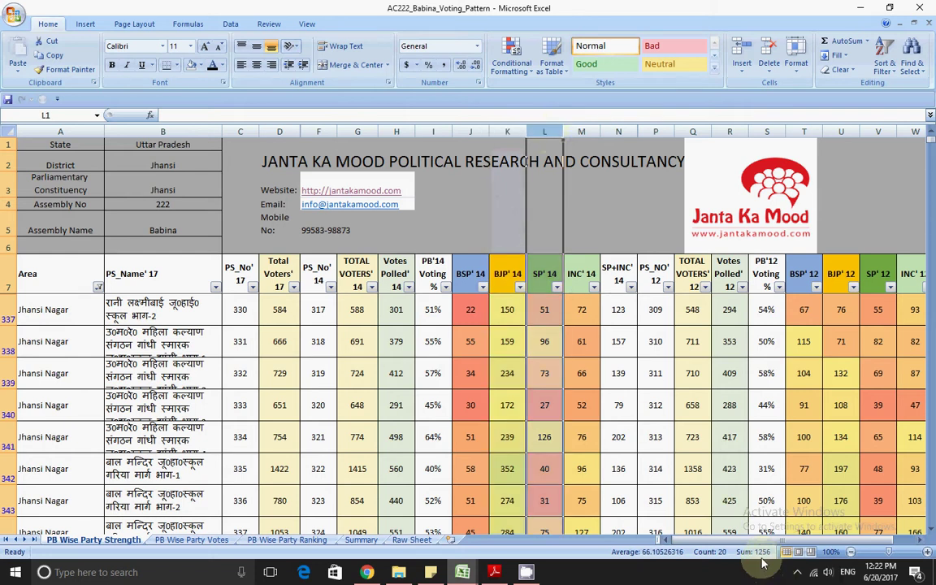
left_click(581, 131)
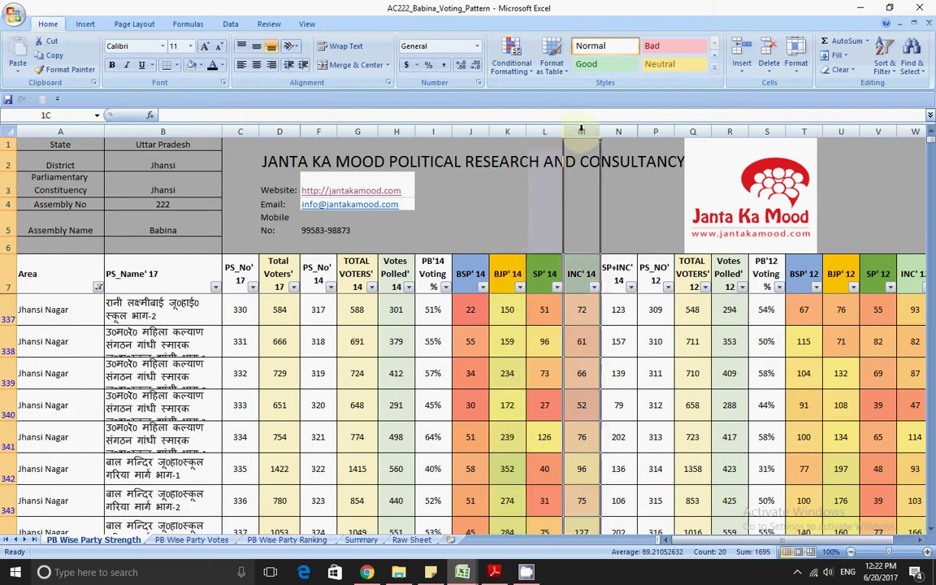